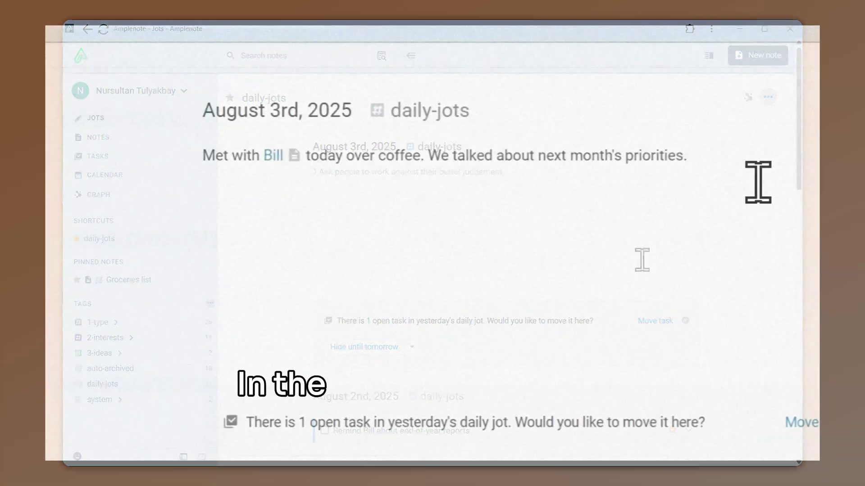
text(Bil)
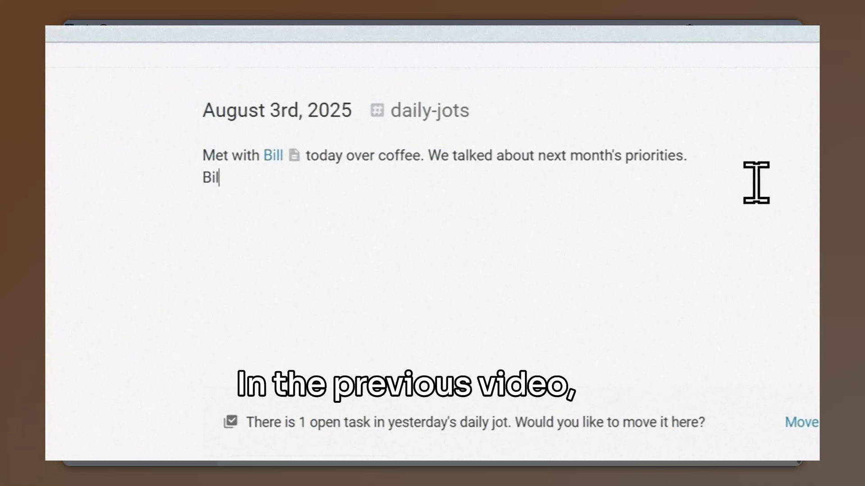
text(l)
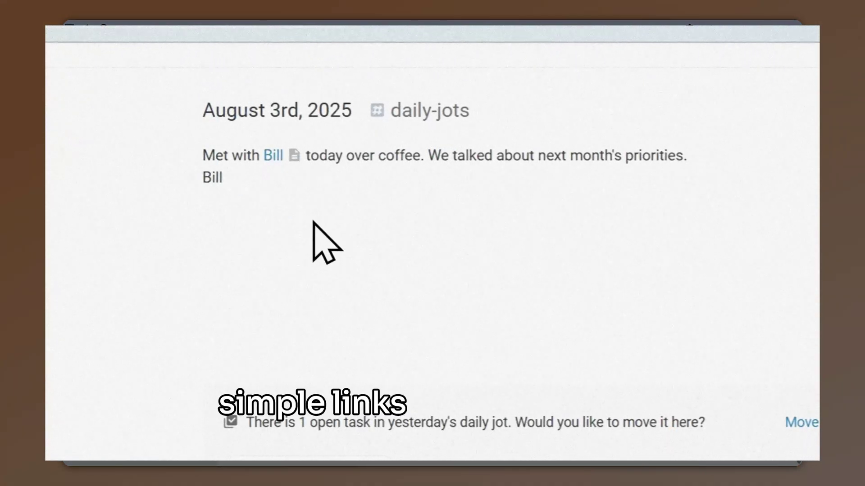
text(@)
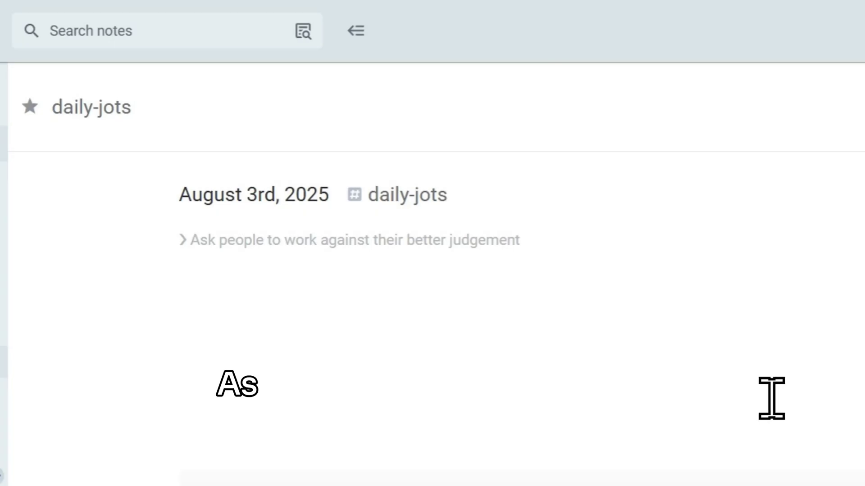
- Write in the August 3rd jot about meeting Bill over coffee, with Bill linked to his note
click(579, 294)
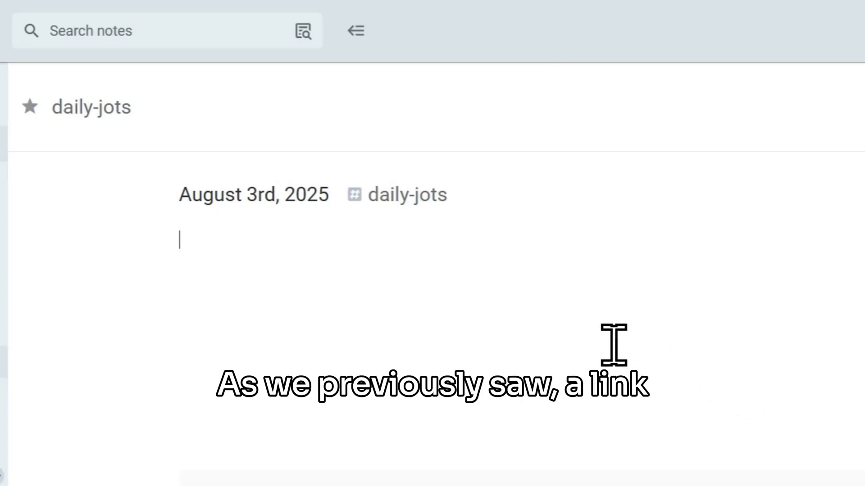
text(Met with@Bi)
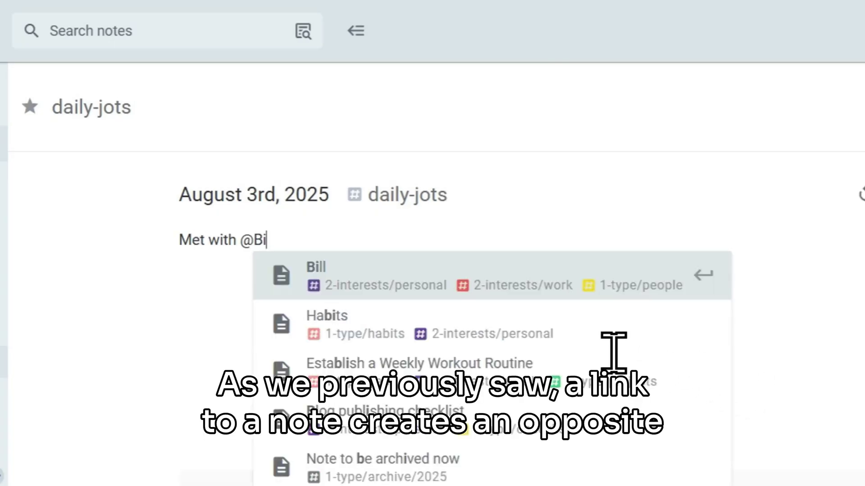
key(Return)
text(today over coffee.)
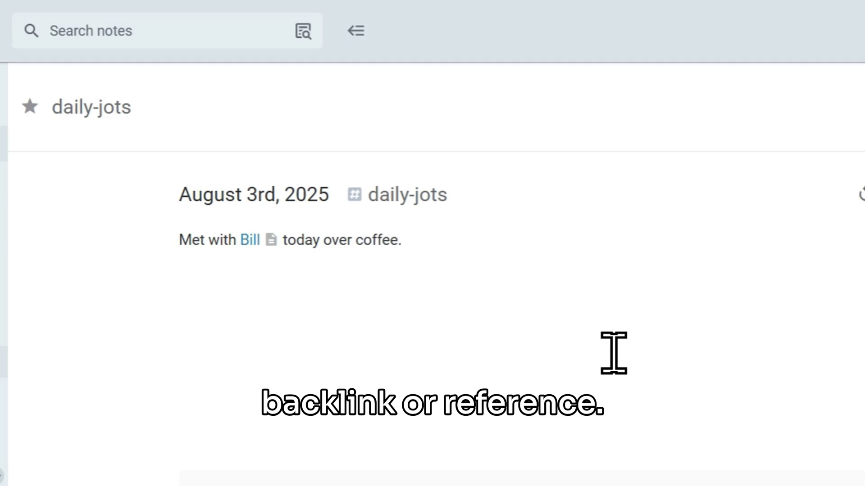
text(talked about next mont)
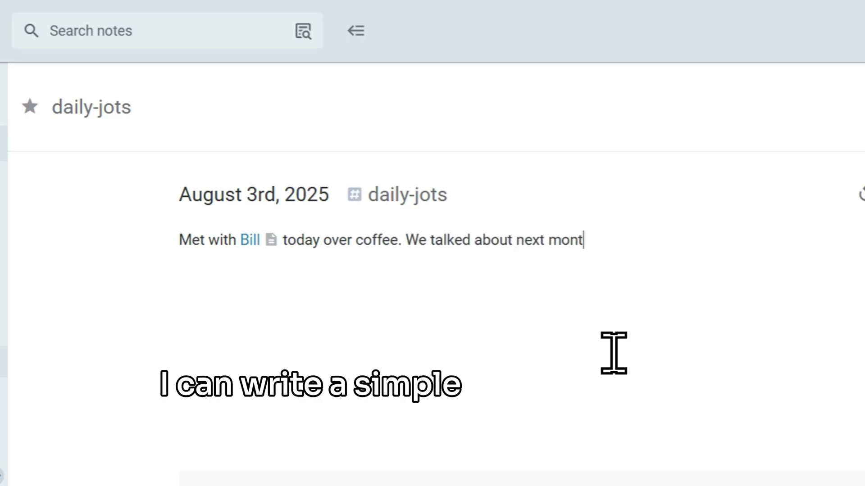
text(h's priorities.)
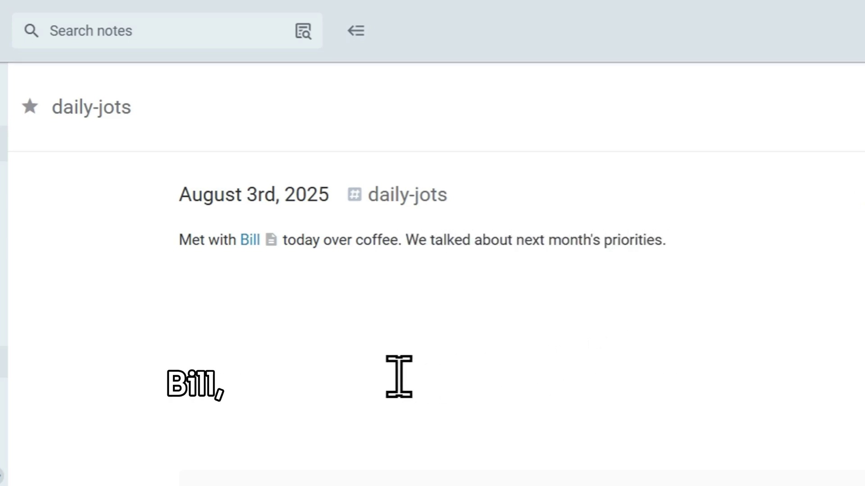
- Follow Bill's inline link, jump to the August 3rd backlink jot, and return to Bill's note
click(271, 241)
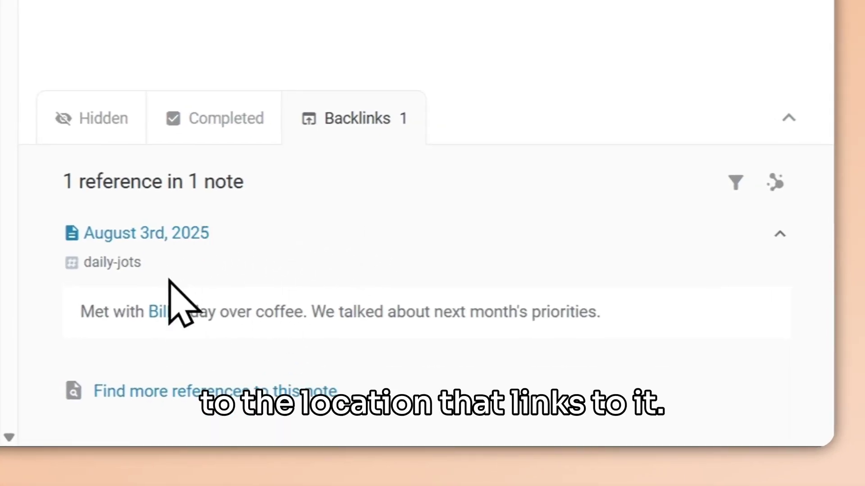
click(178, 233)
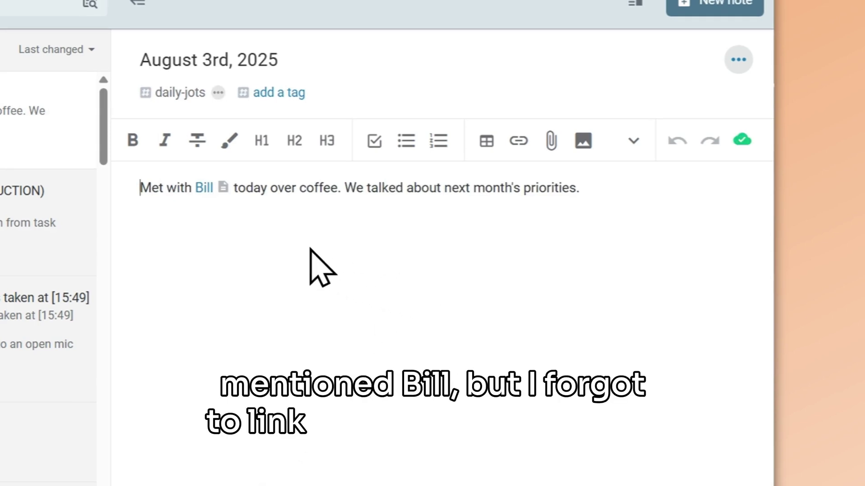
click(204, 189)
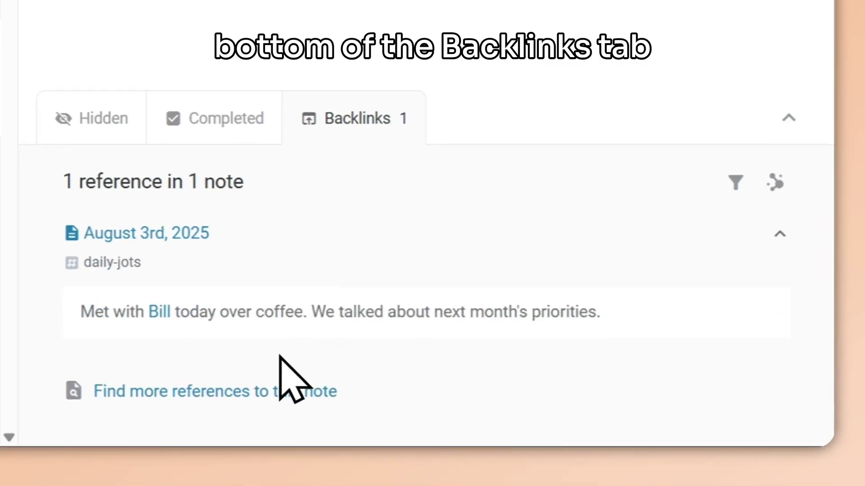
- Find unlinked mentions of Bill and link the August 2nd reminder to his note
click(204, 405)
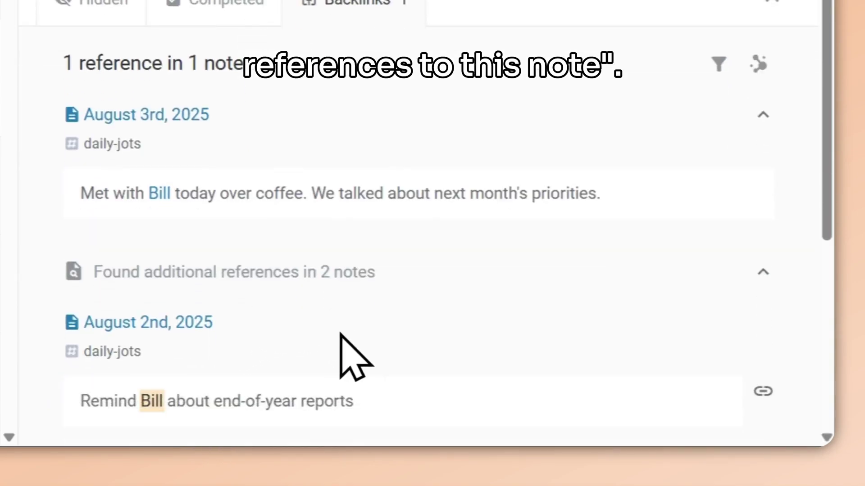
scroll(341, 335, down, 2)
scroll(368, 328, down, 3)
scroll(391, 299, down, 2)
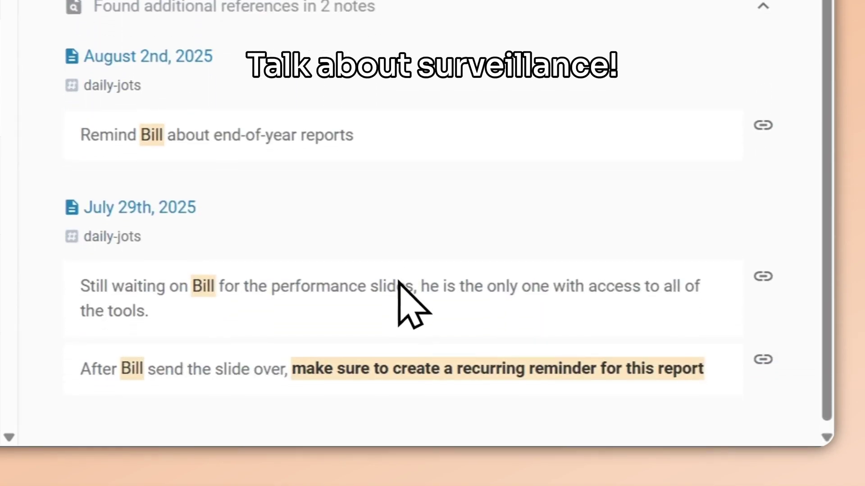
scroll(398, 281, down, 1)
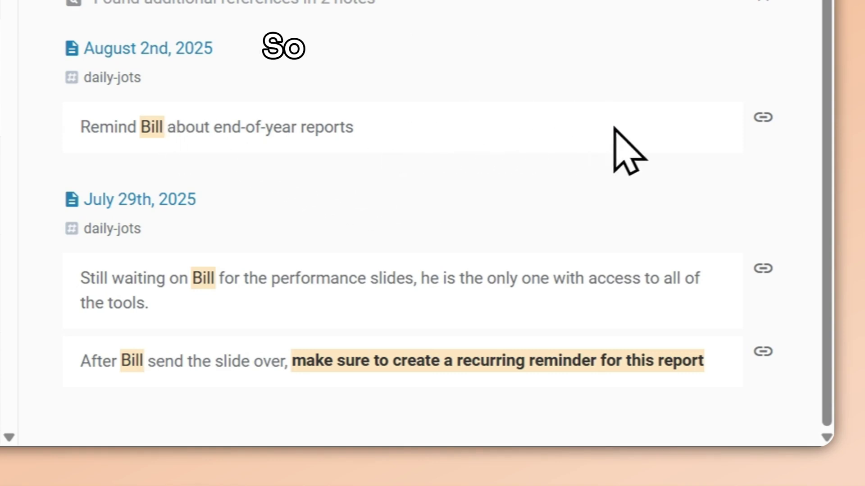
click(761, 128)
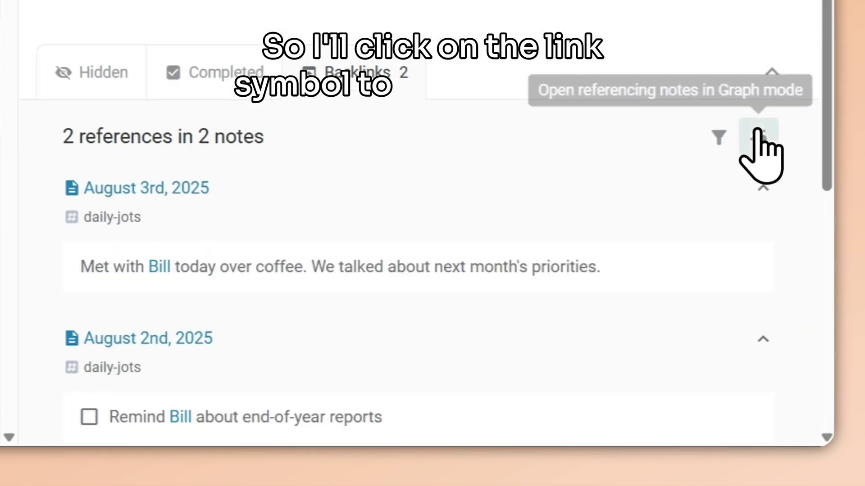
scroll(642, 154, down, 3)
scroll(628, 152, down, 2)
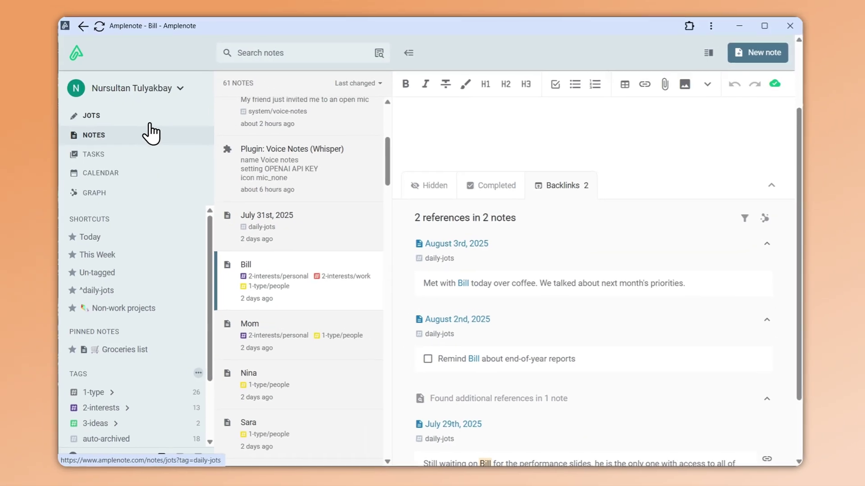
- Back in the daily jots, add the follow-up task 'Check analytics for segment drop-off' under Sara's tasks
click(150, 120)
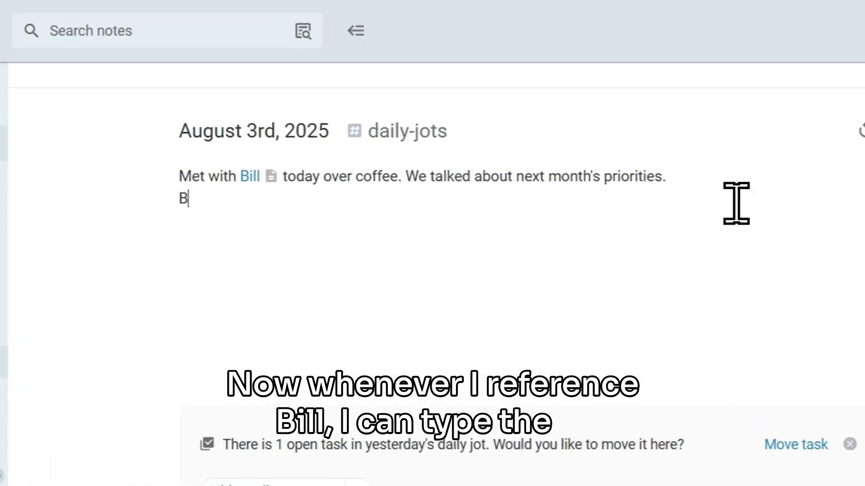
text(ill)
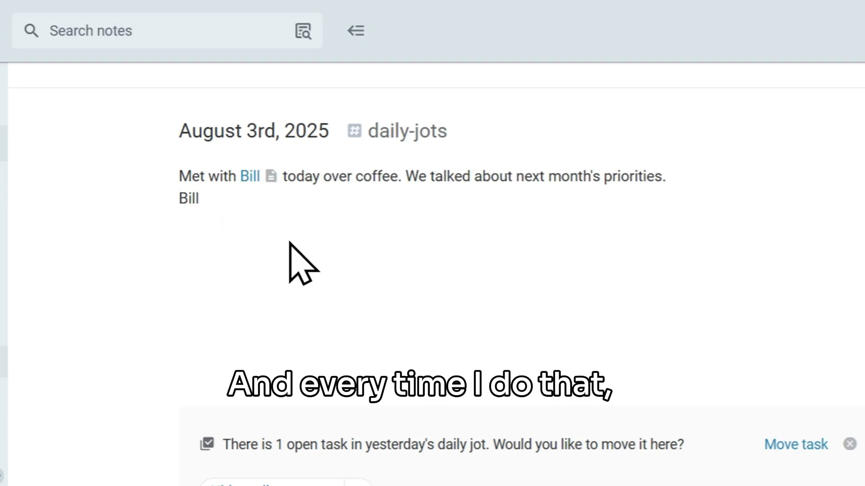
text(@)
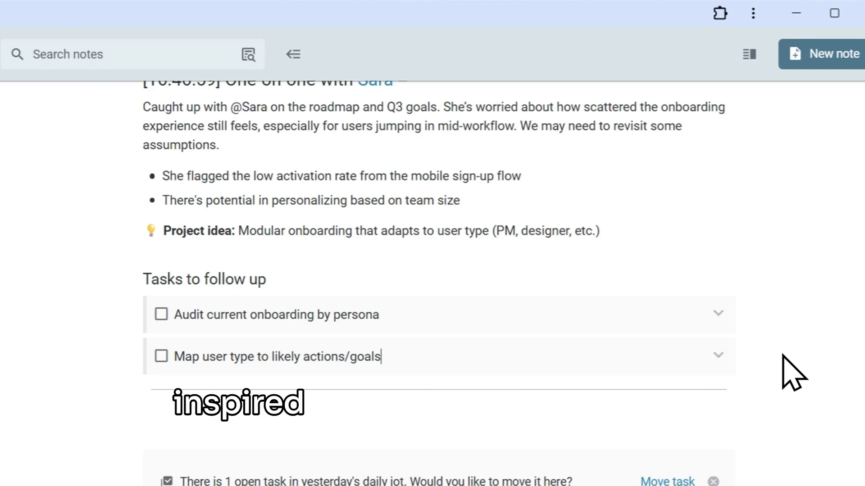
key(Return)
text(eck analytics for)
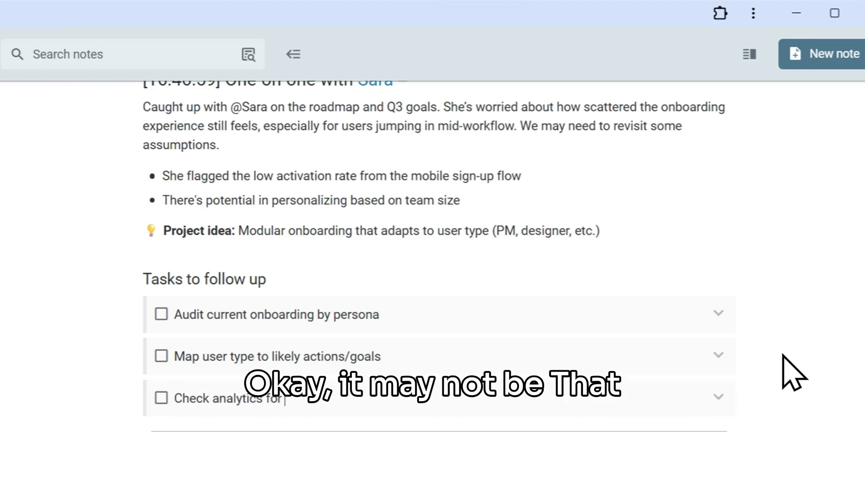
text( segment drop-)
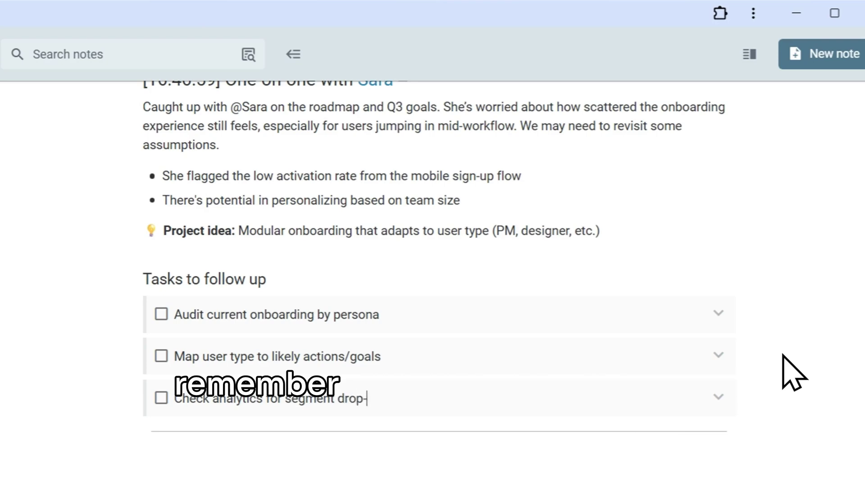
text(off)
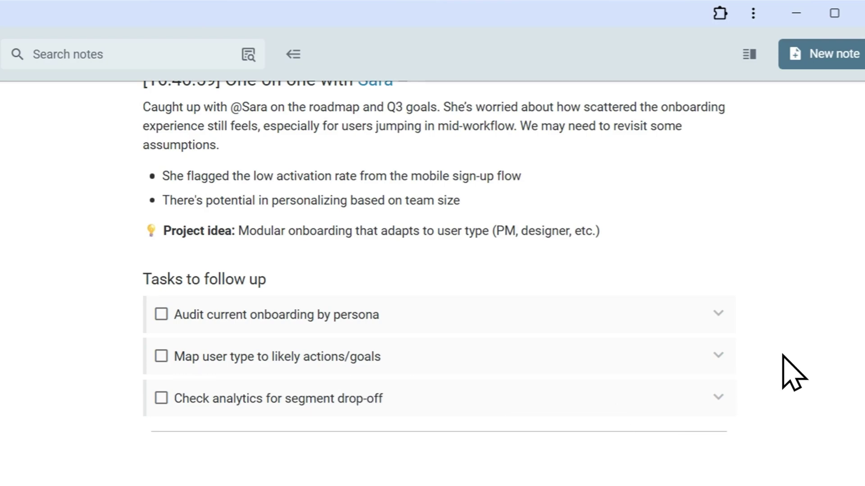
scroll(784, 356, up, 3)
scroll(783, 357, up, 2)
scroll(784, 356, up, 3)
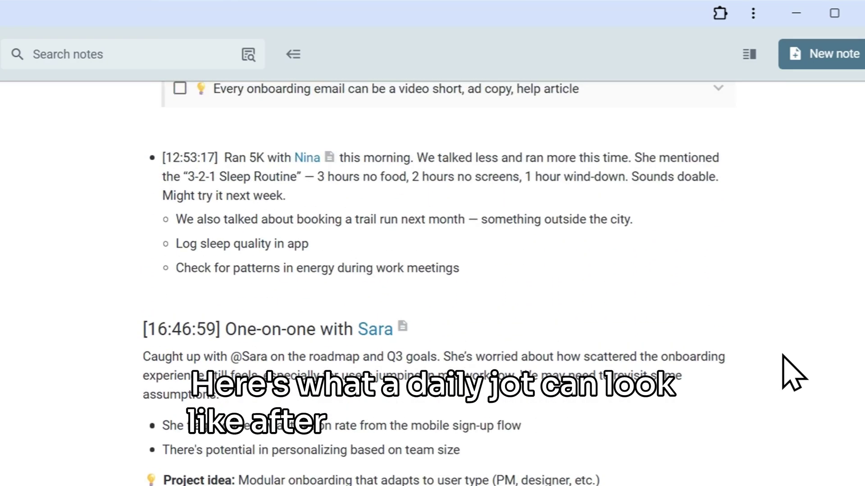
scroll(784, 357, up, 3)
scroll(783, 358, up, 3)
scroll(784, 357, up, 2)
scroll(784, 357, up, 2)
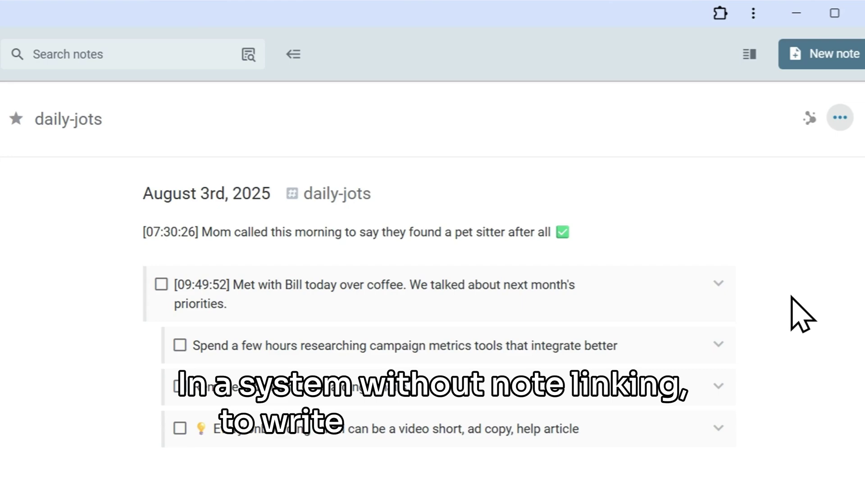
- Jump to the Mom note and insert today's date and the current time
key(ctrl+o)
text(M)
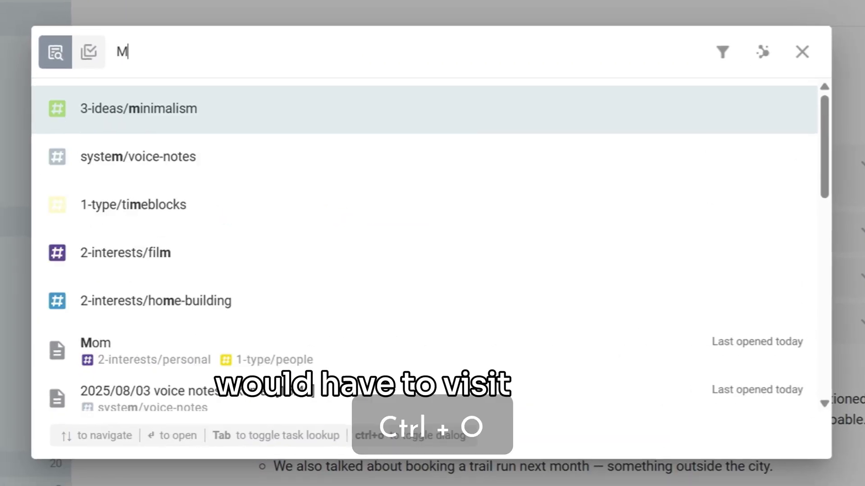
text(om)
key(Return)
text(/)
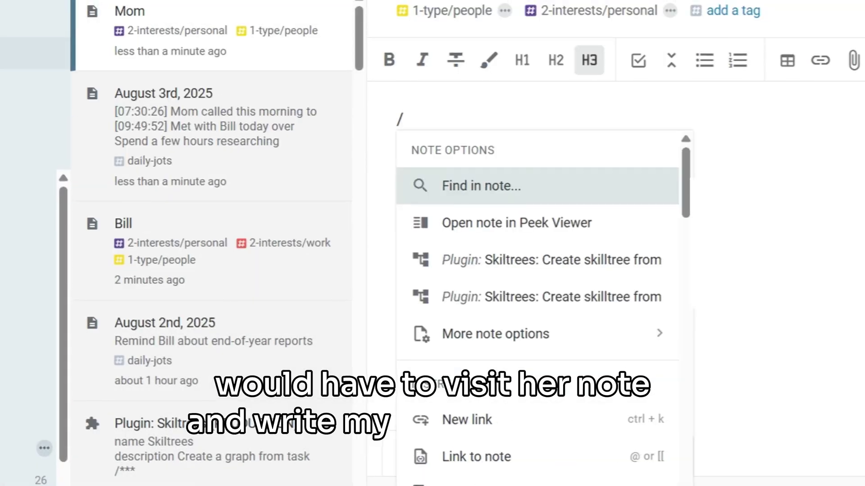
text(today)
key(Return)
text(at /now)
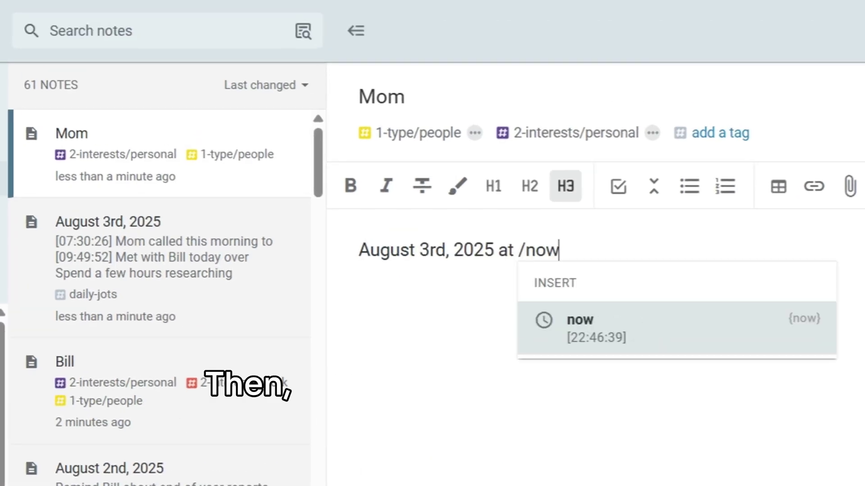
key(Return)
key(Return)
text(Mom called this morning to say they found a pet sitter after all ✅)
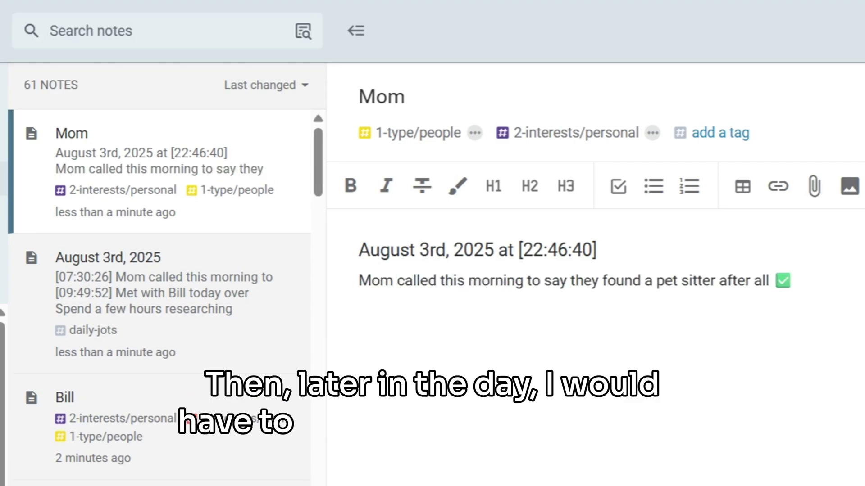
- Jump to Bill's note and log dated entries for August 3rd, 4th and 5th with note lines under each
key(ctrl+o)
text(B)
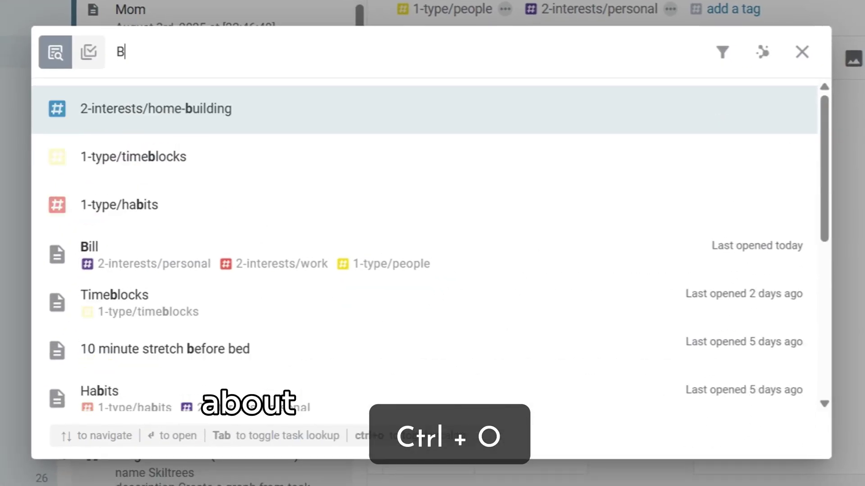
text(ill)
key(Return)
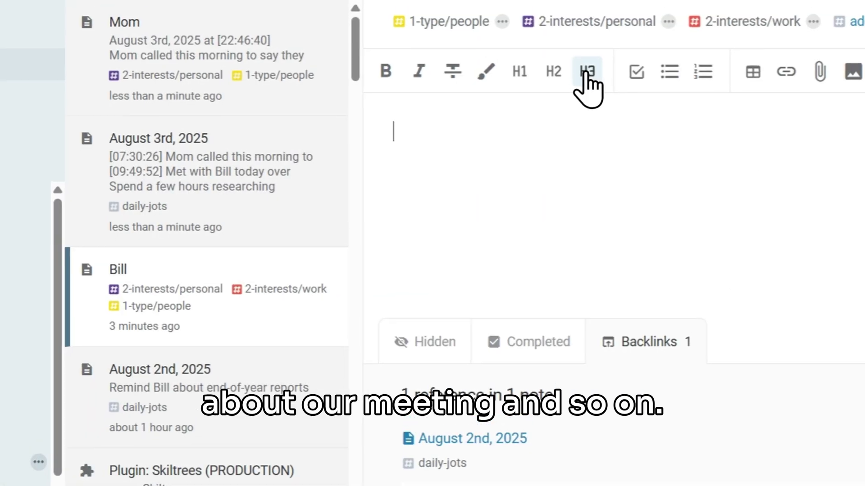
text(/today)
key(Return)
text(at /)
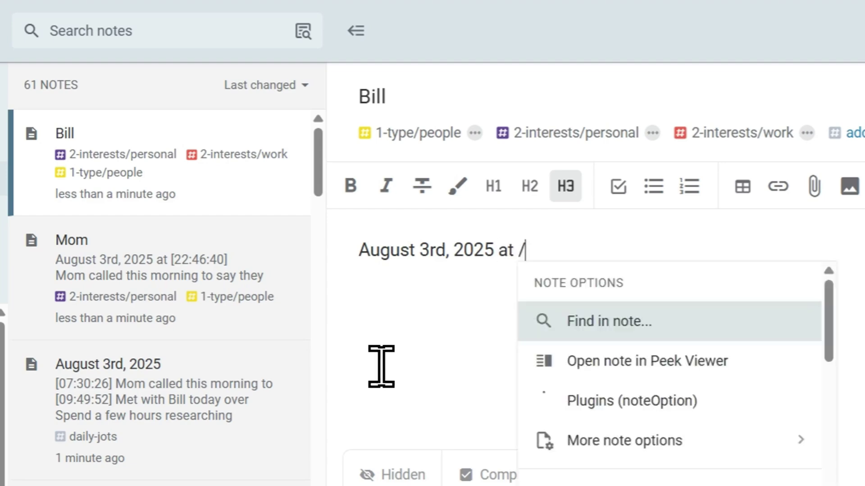
text(now)
key(Return)
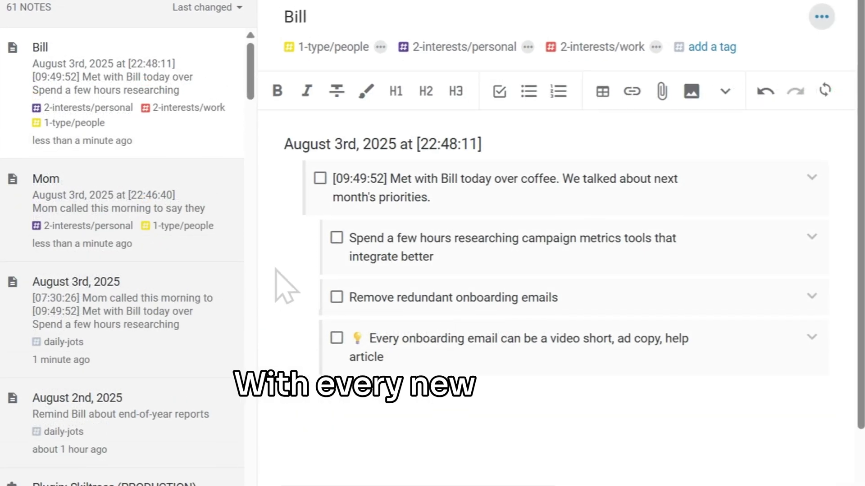
text(/tomorrow)
key(Return)
key(Return)
text(More note)
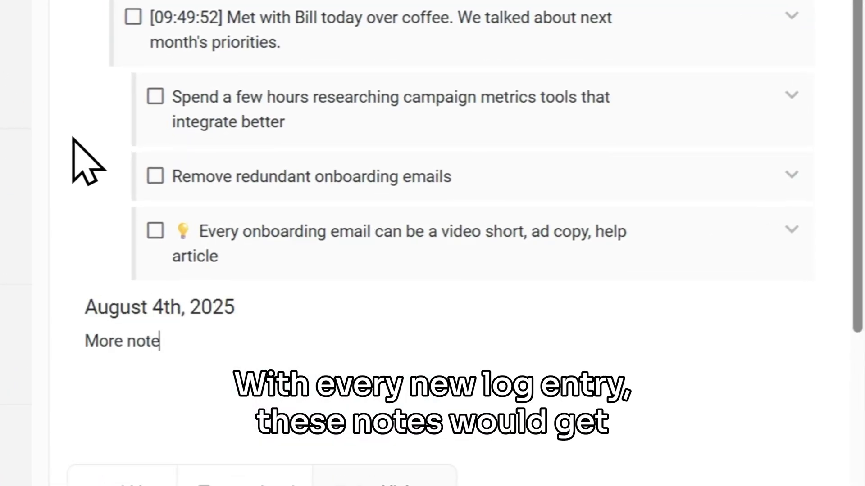
text(s about Bill here)
key(Return)
text(/in two days)
key(Return)
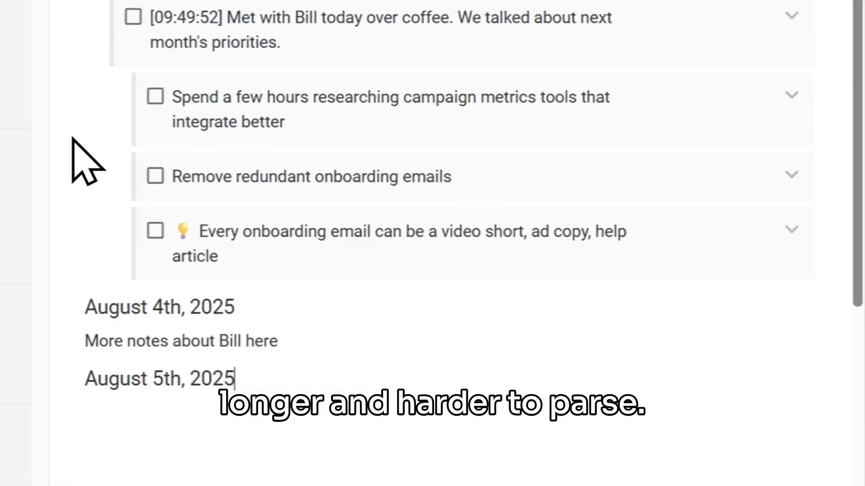
text(tes about Bill)
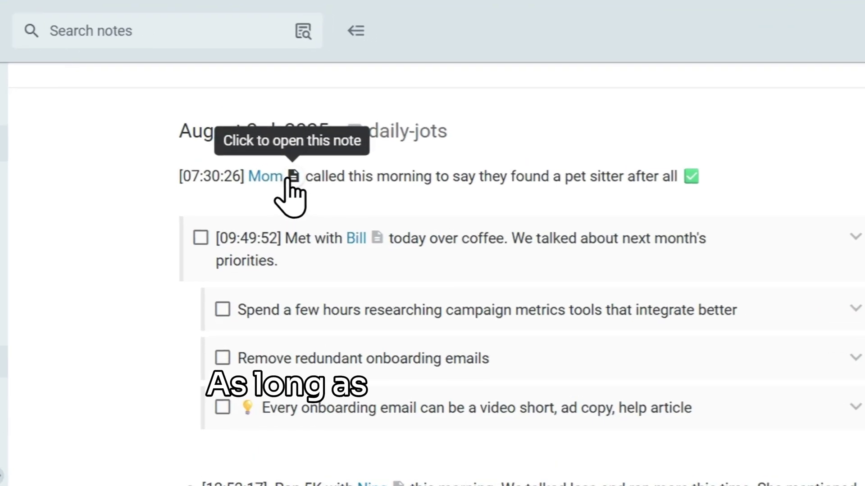
- Follow the inline Mom and Bill links from the daily jot to their notes
click(377, 136)
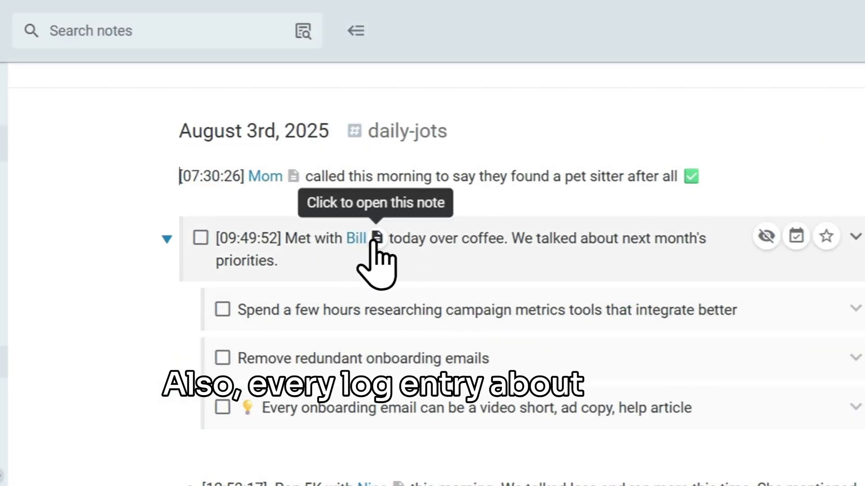
click(377, 240)
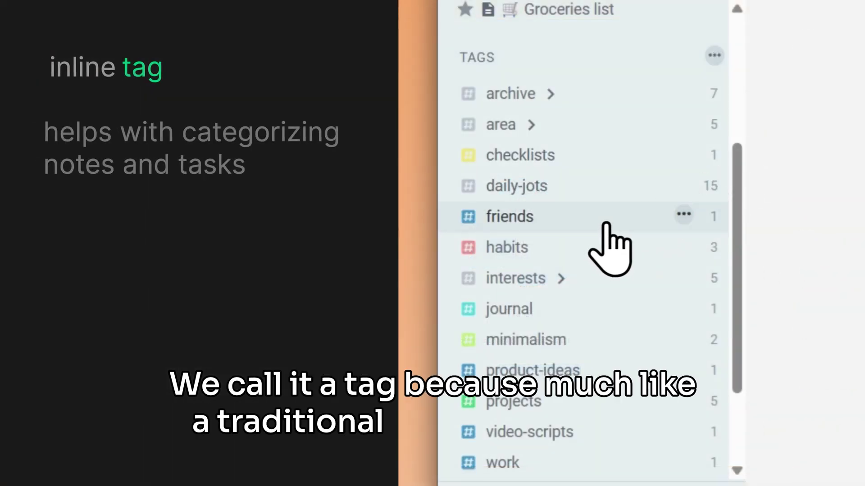
scroll(592, 379, down, 3)
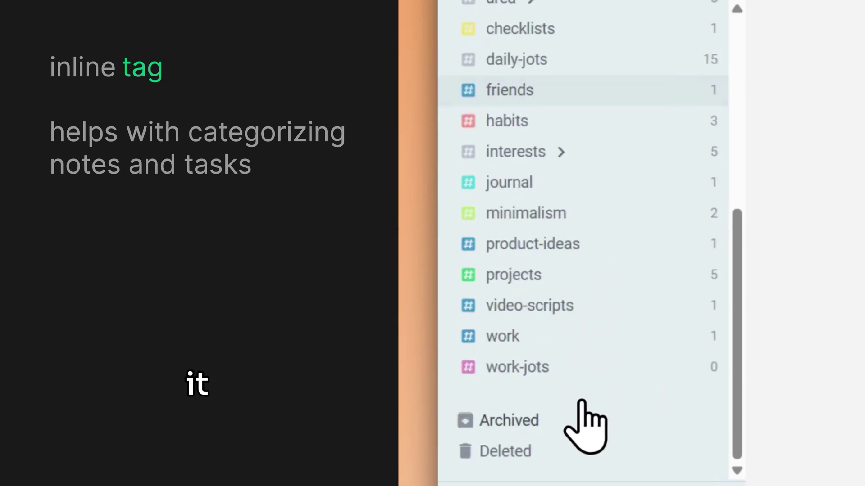
mouse_move(585, 201)
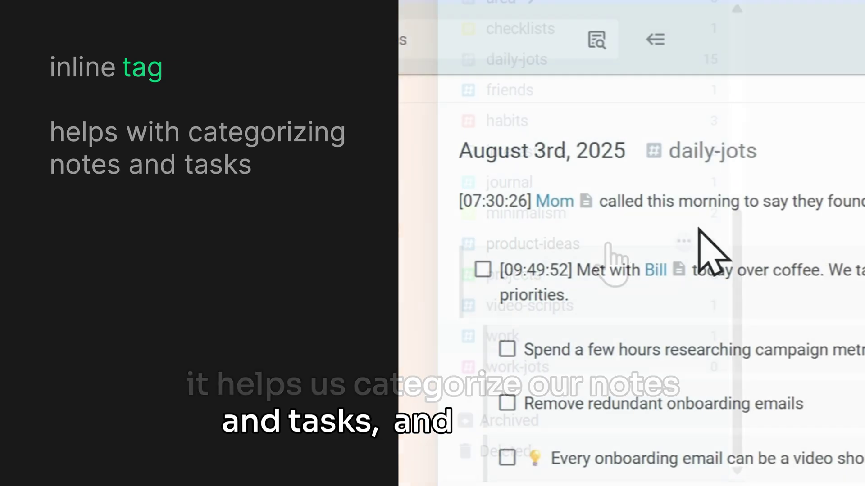
click(584, 201)
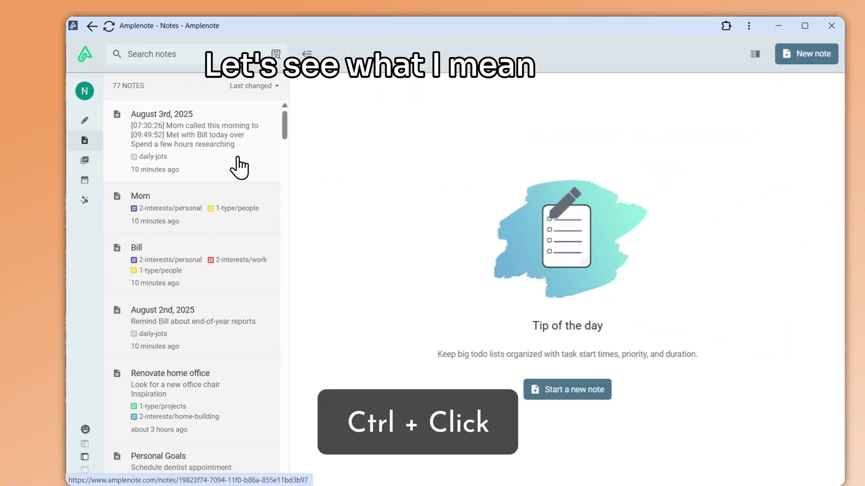
- Peek the August 3rd jot, follow its Mom link, and widen the side viewer beside Mom's backlinks
ctrl+click(233, 158)
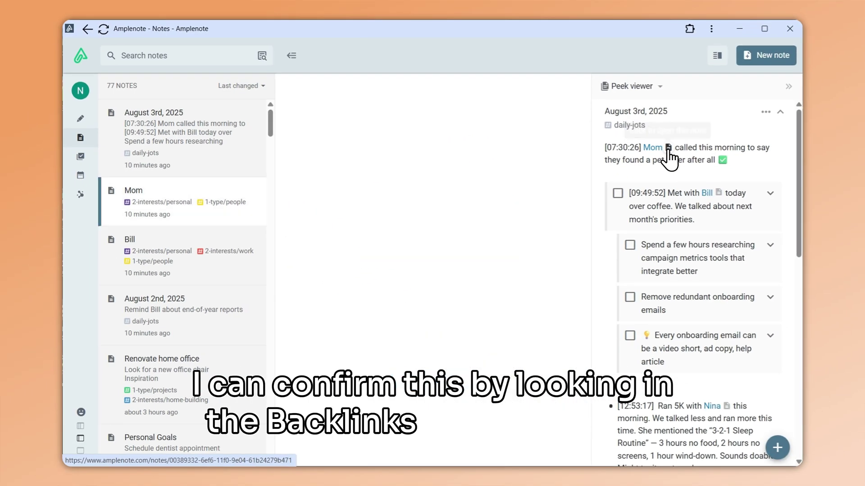
click(668, 148)
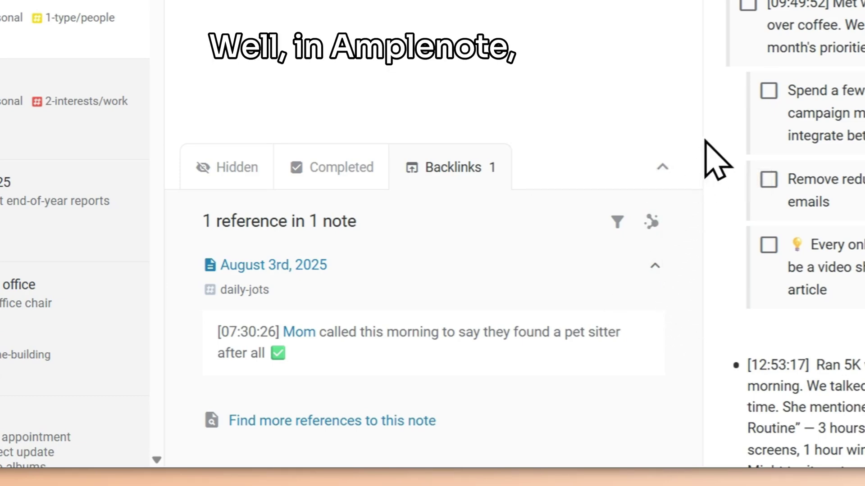
drag(702, 107, 309, 268)
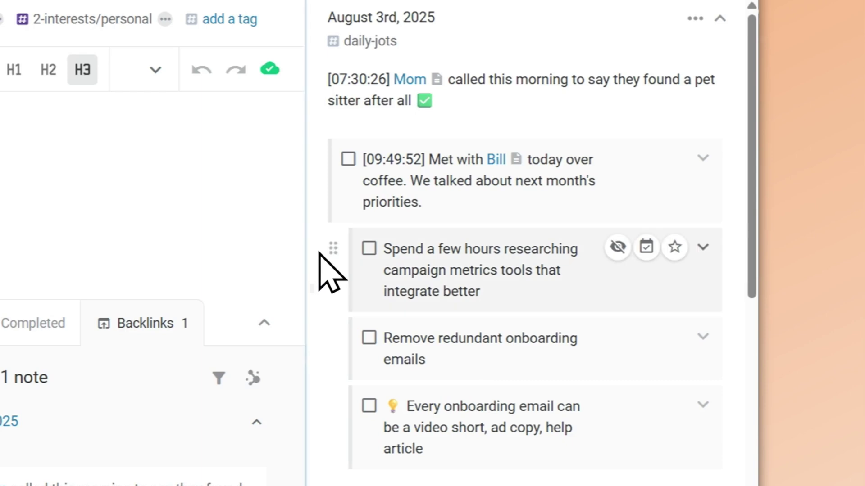
mouse_move(594, 186)
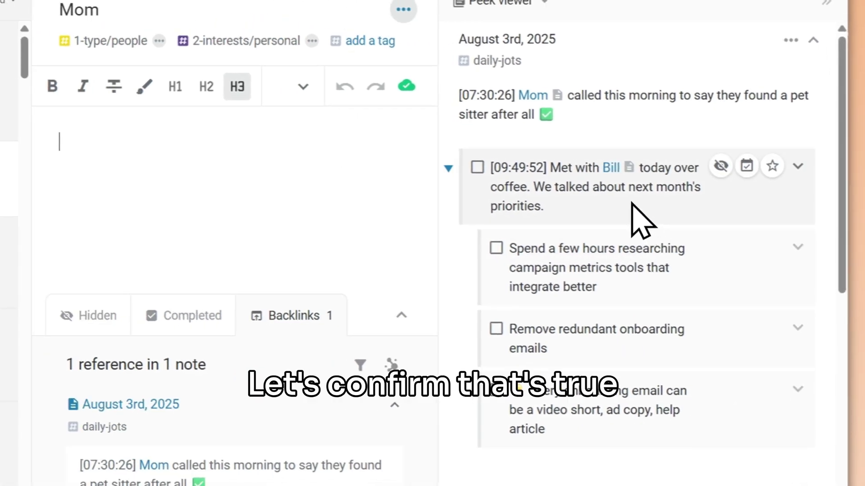
- Follow the jot's Bill link, then Nina's link to see the 5K-run entry in her backlinks
click(619, 172)
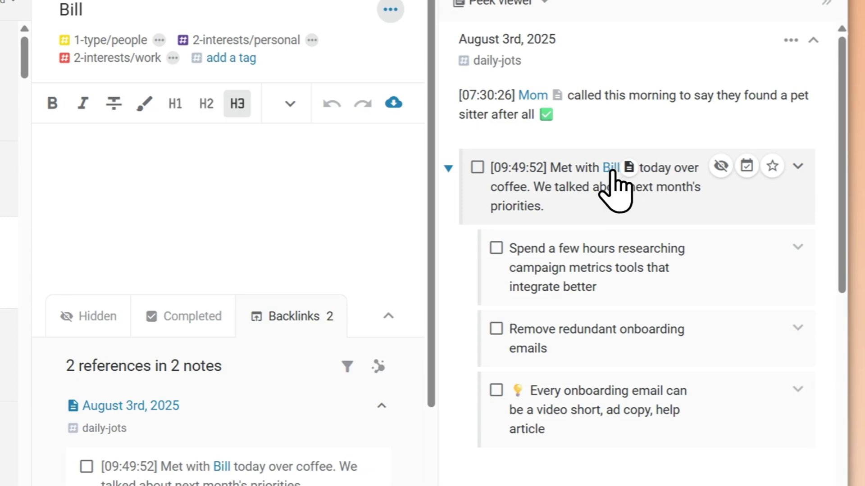
scroll(291, 202, down, 2)
scroll(291, 209, down, 2)
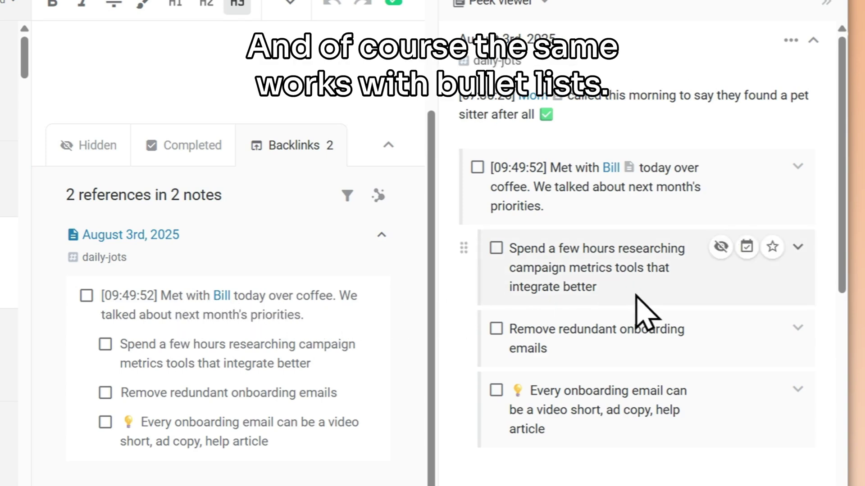
scroll(689, 324, down, 2)
scroll(689, 325, down, 3)
scroll(689, 324, down, 1)
scroll(689, 325, down, 3)
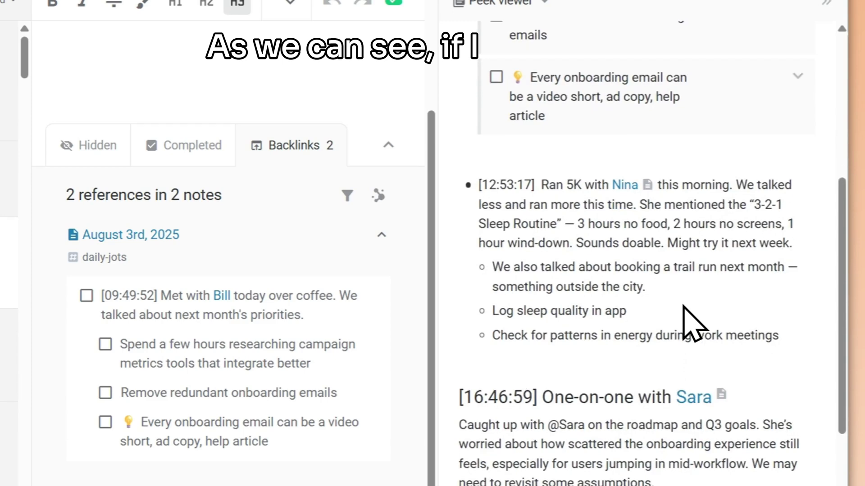
click(643, 186)
scroll(351, 267, down, 2)
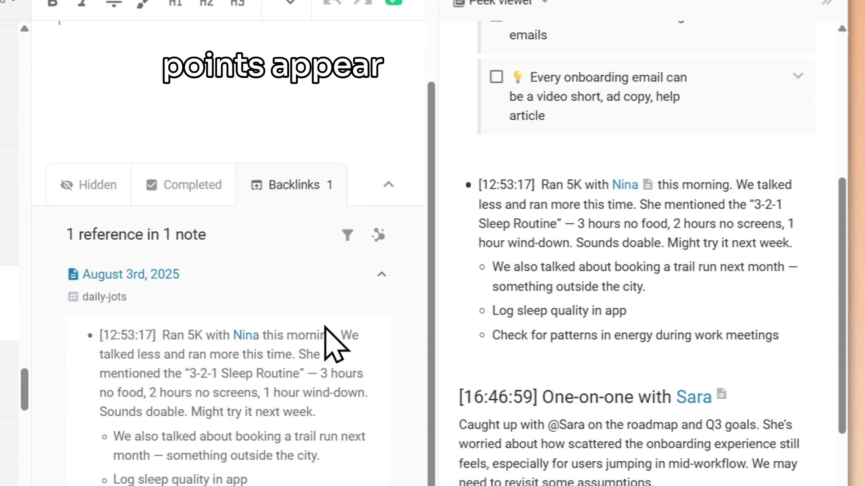
scroll(326, 311, down, 1)
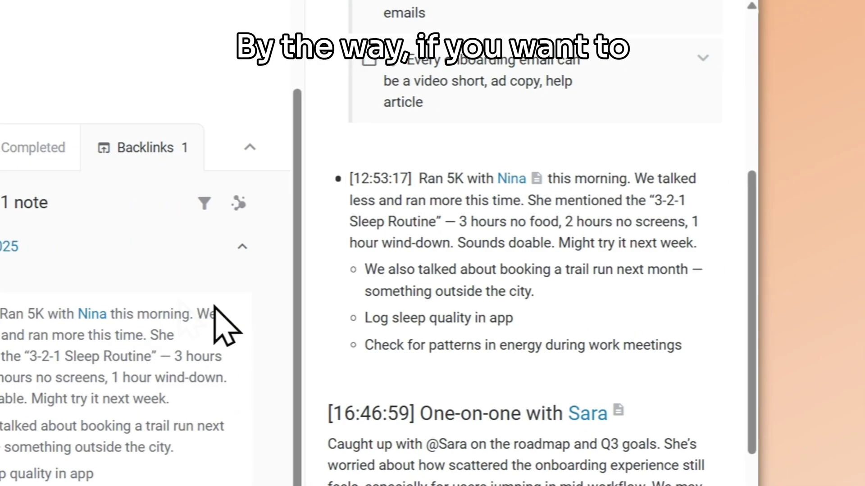
- Add an indented sub-bullet 'This is a subtask' under the energy-patterns-in-work-meetings bullet
drag(366, 360, 545, 362)
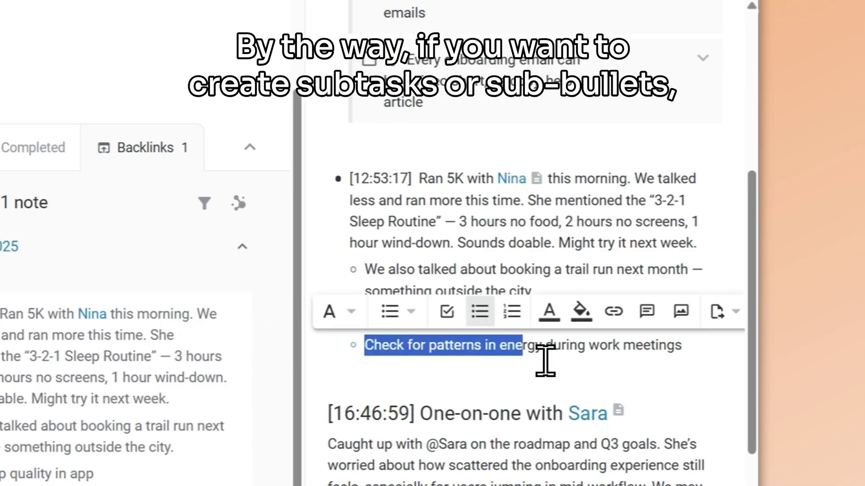
click(709, 359)
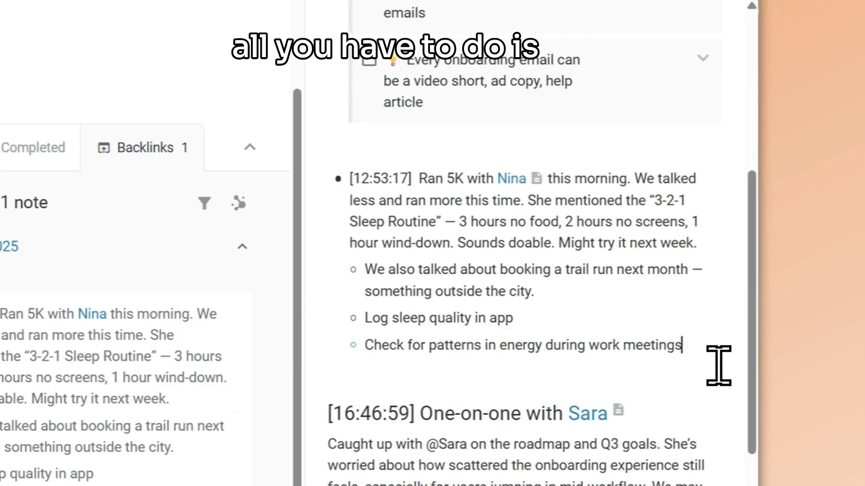
key(Return)
key(BackSpace)
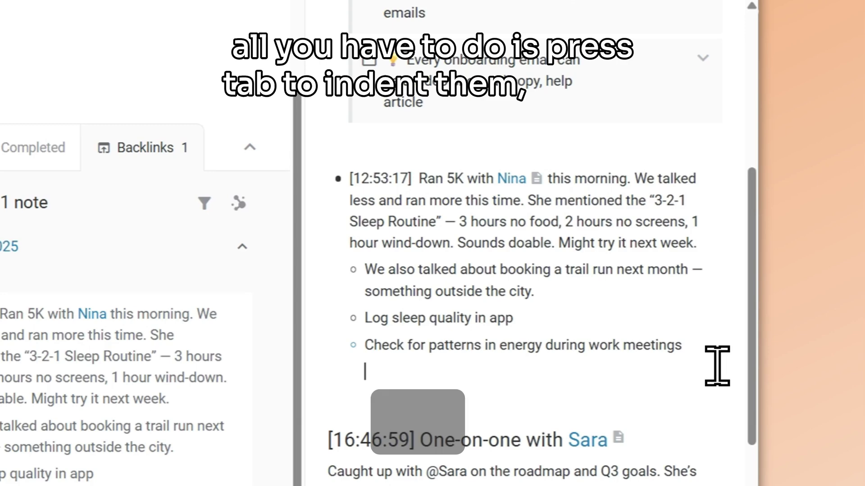
key(Tab)
text(This i)
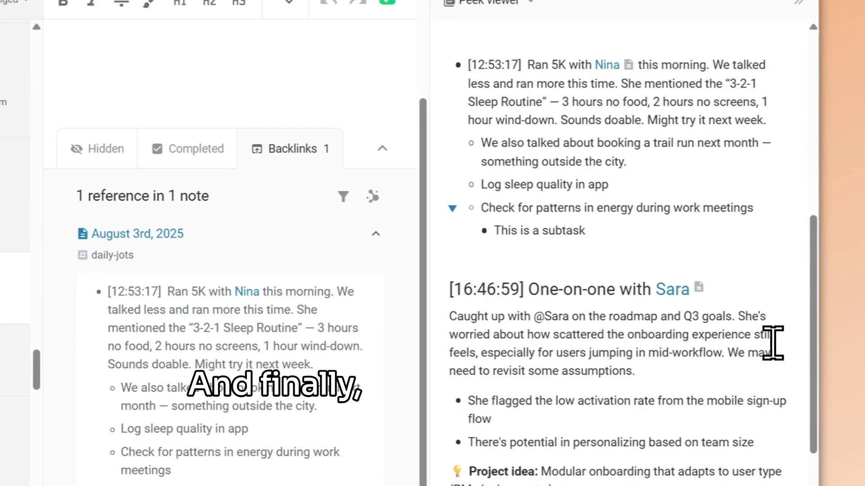
scroll(771, 341, down, 2)
scroll(768, 336, down, 2)
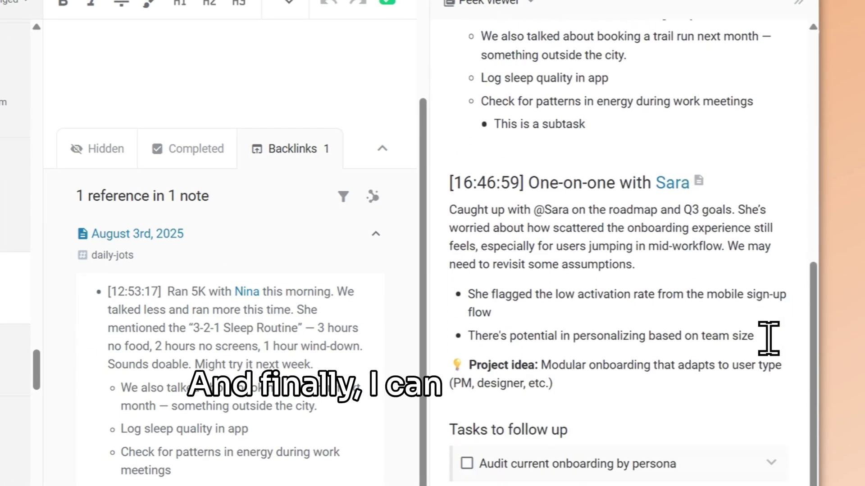
scroll(770, 336, down, 2)
scroll(770, 336, down, 1)
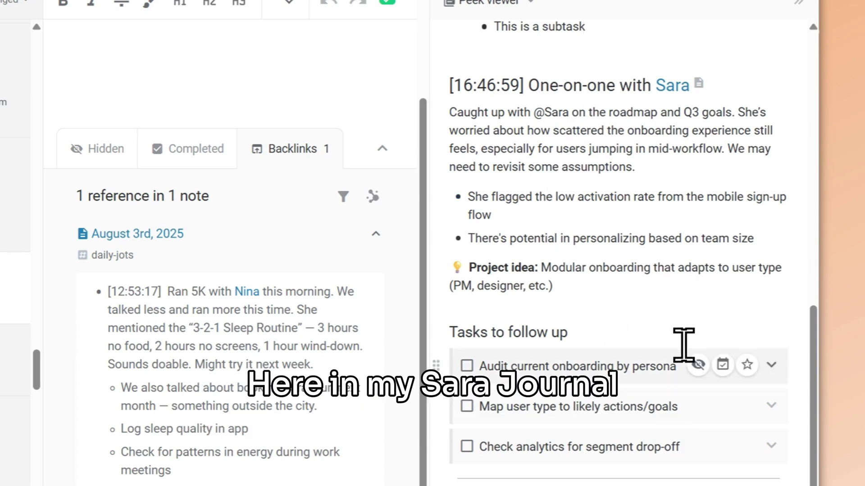
mouse_move(698, 181)
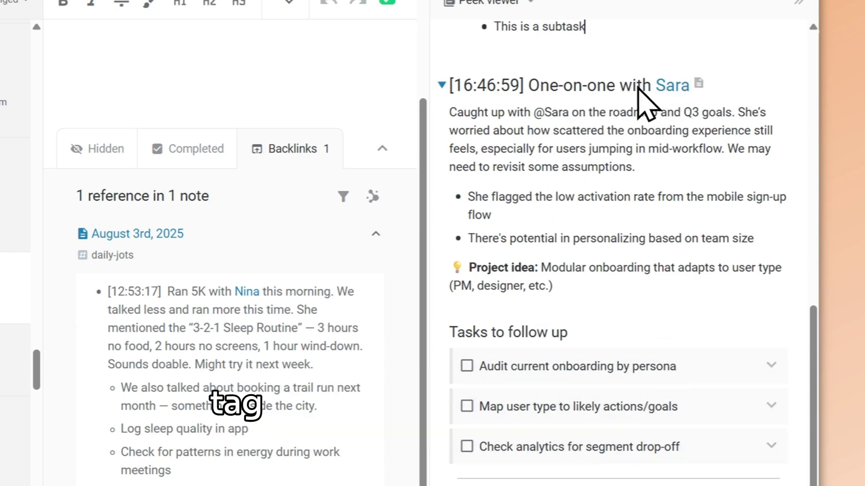
- Follow Sara's heading link to see the whole one-on-one section backlinked in her note
click(697, 86)
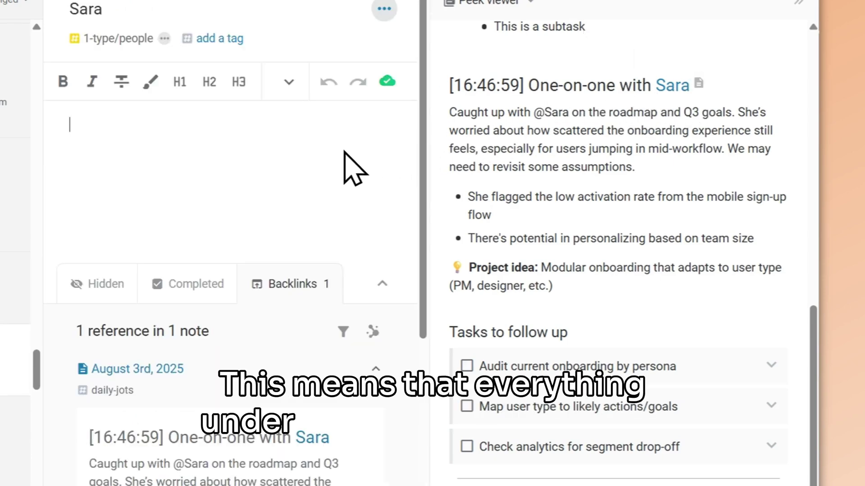
scroll(338, 169, down, 3)
scroll(331, 166, down, 3)
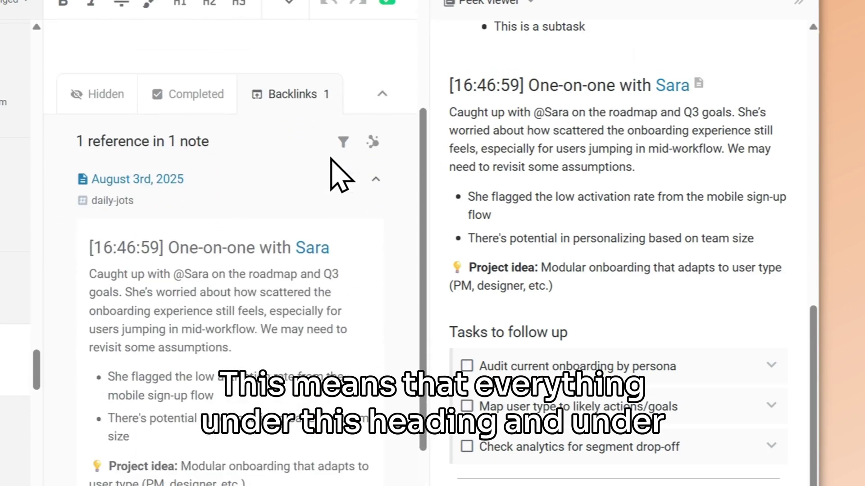
scroll(329, 165, down, 4)
scroll(325, 163, down, 1)
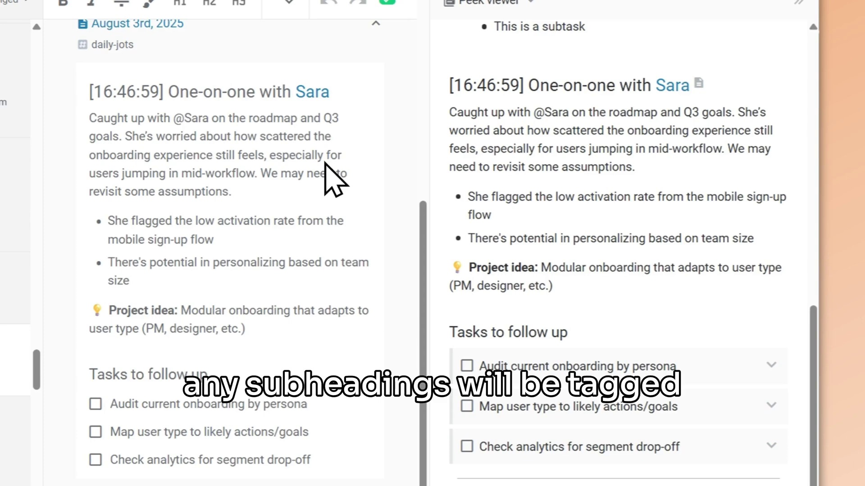
scroll(425, 298, up, 1)
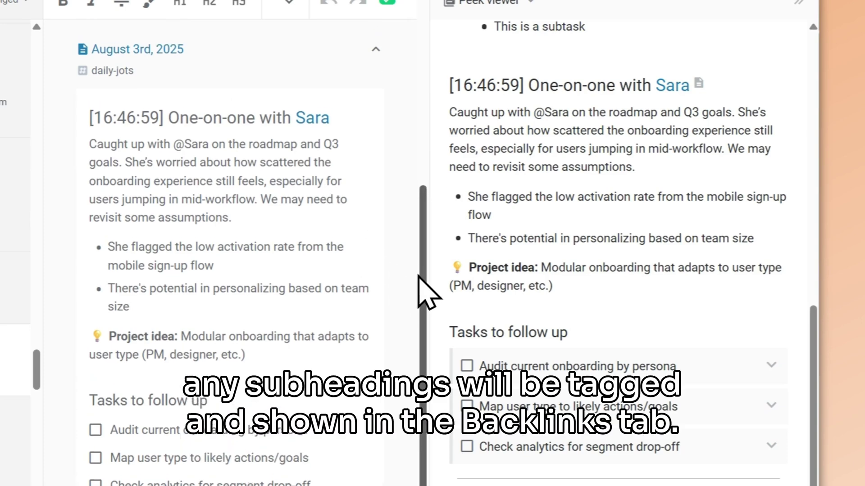